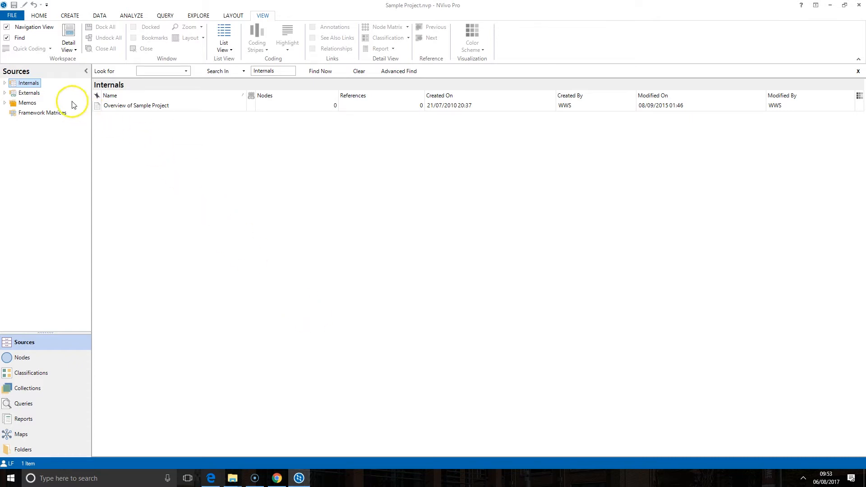
Step: Create a new framework matrix named Community in the Framework Matrices folder
{"action": "left_click", "coordinate": [50, 115]}
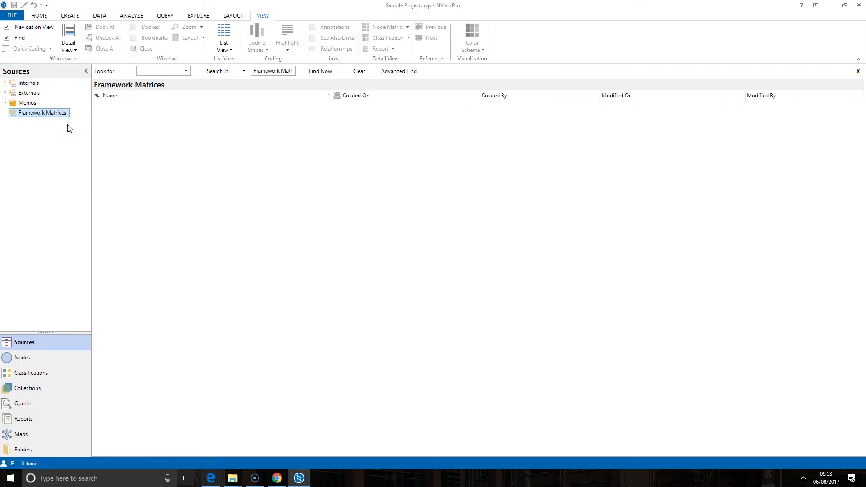
{"action": "left_click", "coordinate": [125, 131]}
{"action": "right_click", "coordinate": [124, 131]}
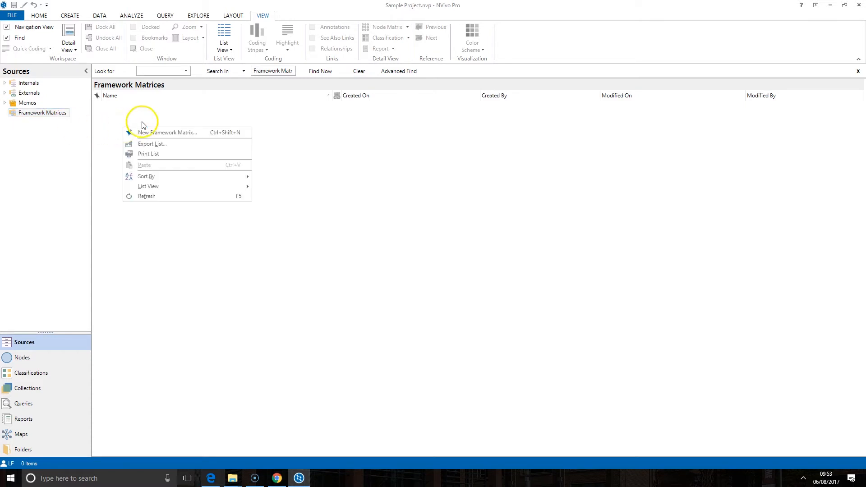
{"action": "left_click", "coordinate": [165, 133]}
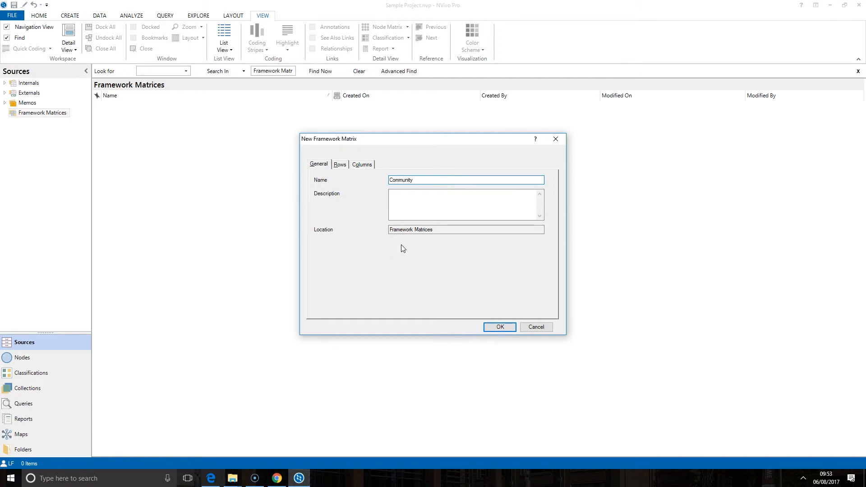
Step: Add every individual case under Interview Participants in the People cases as the matrix rows
{"action": "left_click", "coordinate": [340, 165]}
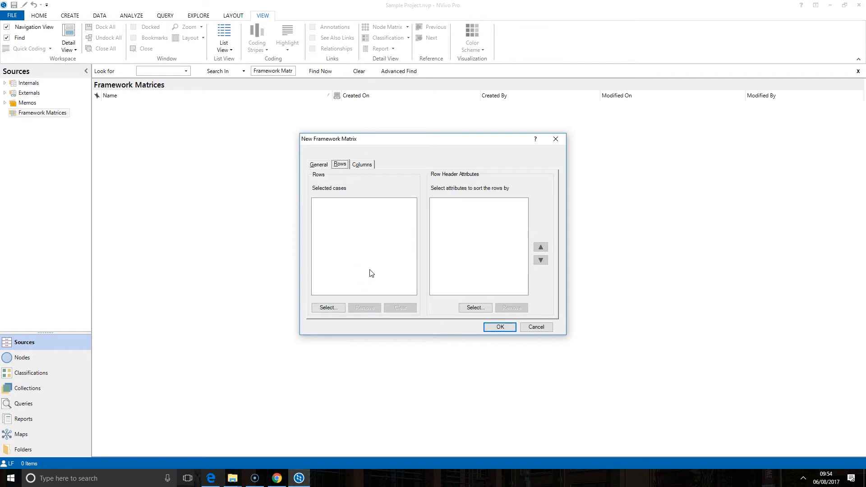
{"action": "left_click", "coordinate": [328, 308]}
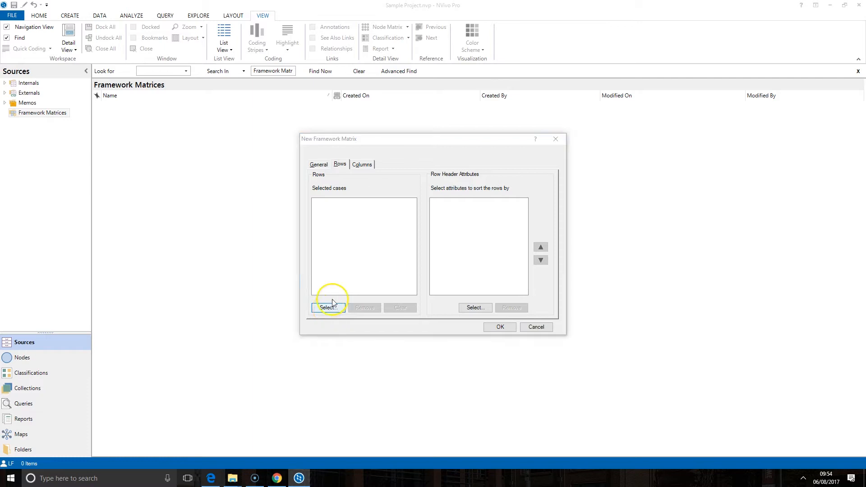
{"action": "left_click", "coordinate": [243, 171]}
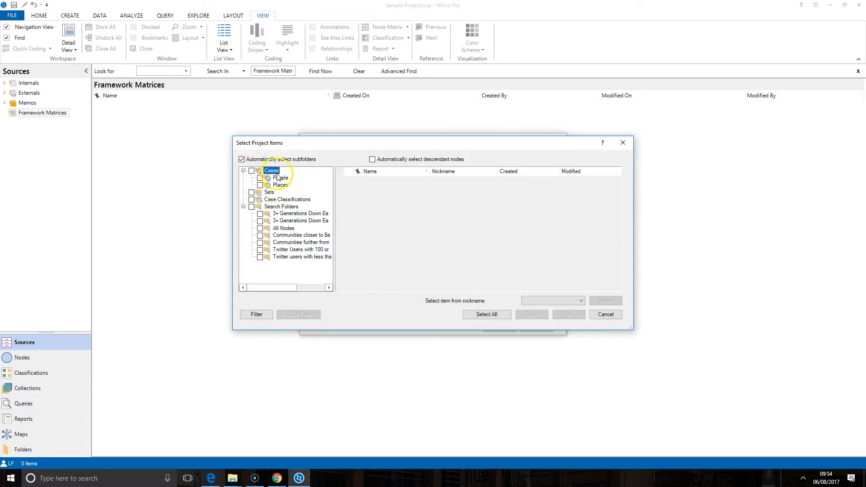
{"action": "left_click", "coordinate": [280, 179]}
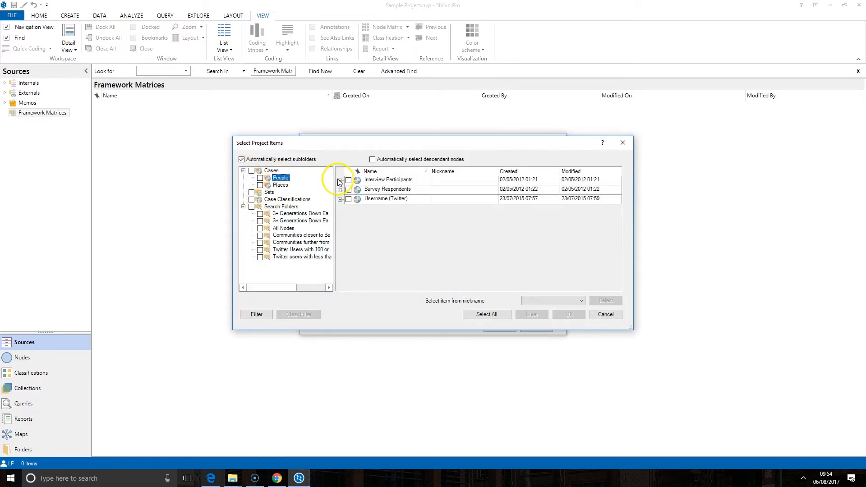
{"action": "left_click", "coordinate": [340, 180]}
{"action": "left_click", "coordinate": [357, 191]}
{"action": "left_click", "coordinate": [357, 201]}
{"action": "left_click", "coordinate": [356, 210]}
{"action": "left_click", "coordinate": [356, 220]}
{"action": "left_click", "coordinate": [356, 239]}
{"action": "left_click", "coordinate": [357, 248]}
{"action": "left_click", "coordinate": [356, 258]}
{"action": "left_click", "coordinate": [356, 267]}
{"action": "left_click", "coordinate": [357, 276]}
{"action": "scroll", "coordinate": [360, 285], "scroll_direction": "down", "scroll_amount": 3}
{"action": "left_click", "coordinate": [356, 218]}
{"action": "left_click", "coordinate": [356, 228]}
{"action": "left_click", "coordinate": [357, 237]}
{"action": "left_click", "coordinate": [357, 256]}
{"action": "left_click", "coordinate": [357, 265]}
{"action": "left_click", "coordinate": [356, 274]}
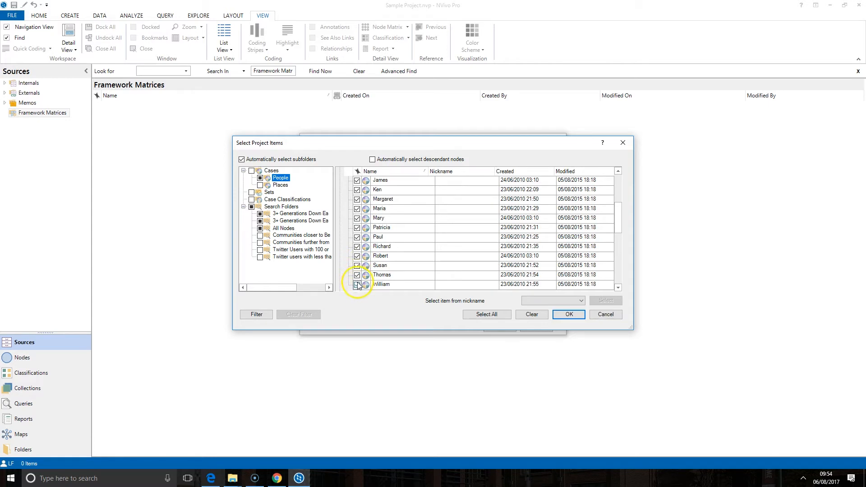
{"action": "left_click", "coordinate": [357, 284]}
{"action": "scroll", "coordinate": [373, 269], "scroll_direction": "down", "scroll_amount": 1}
{"action": "scroll", "coordinate": [373, 265], "scroll_direction": "up", "scroll_amount": 5}
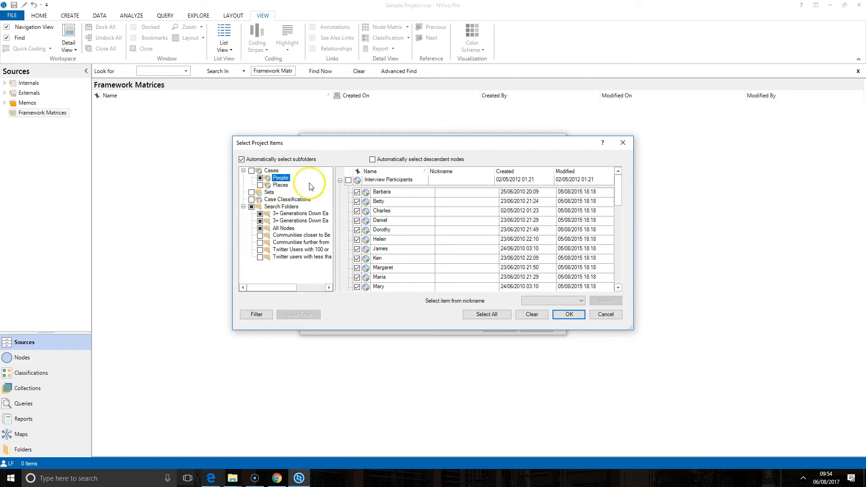
{"action": "left_click", "coordinate": [568, 315]}
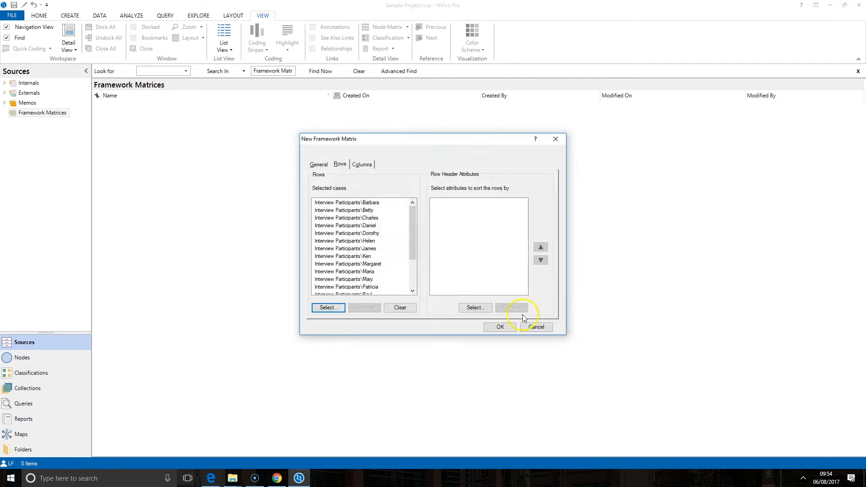
Step: Set the Person attributes Age Group and Gender as the row header attributes to sort the rows by
{"action": "scroll", "coordinate": [343, 225], "scroll_direction": "down", "scroll_amount": 3}
{"action": "scroll", "coordinate": [340, 226], "scroll_direction": "up", "scroll_amount": 3}
{"action": "left_click", "coordinate": [469, 308]}
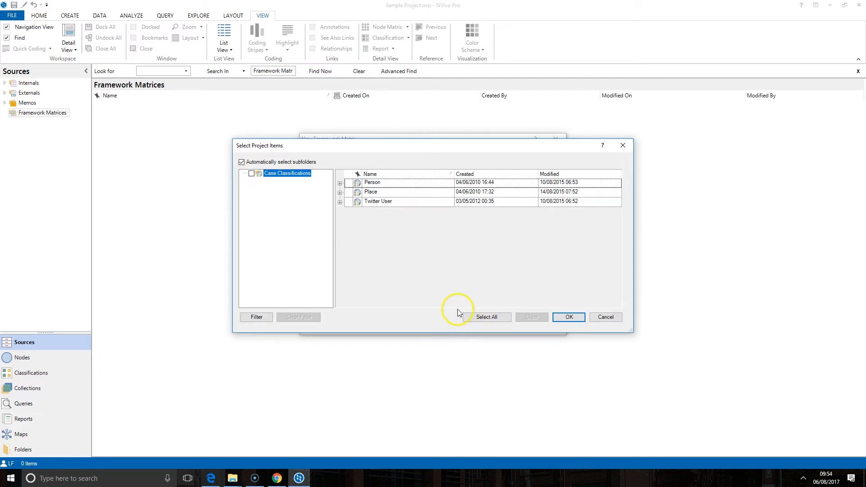
{"action": "left_click", "coordinate": [340, 183]}
{"action": "left_click_drag", "start_coordinate": [354, 153], "coordinate": [395, 234]}
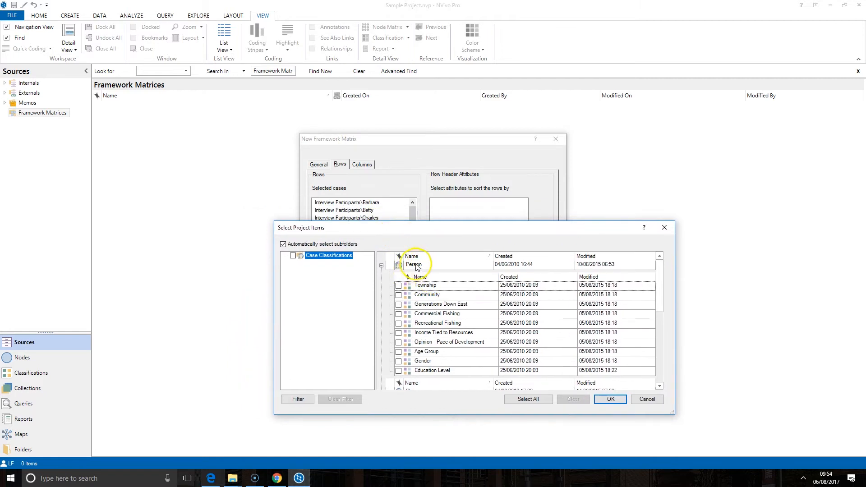
{"action": "left_click", "coordinate": [399, 353]}
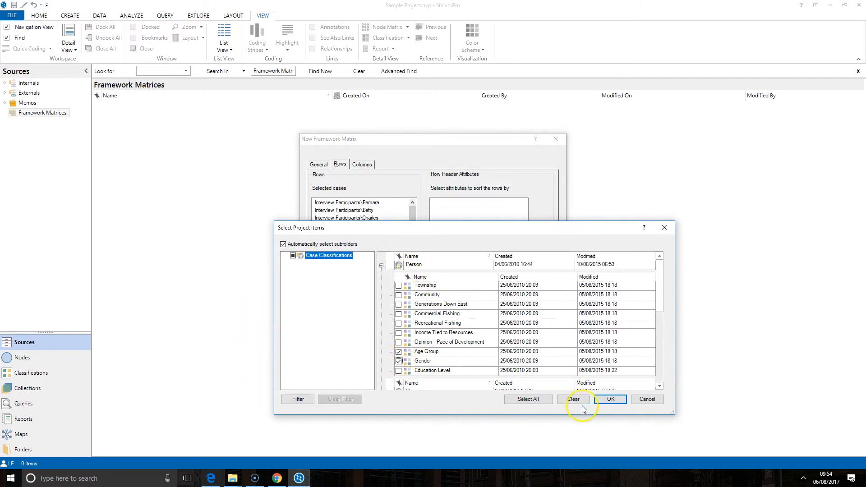
{"action": "left_click", "coordinate": [604, 399]}
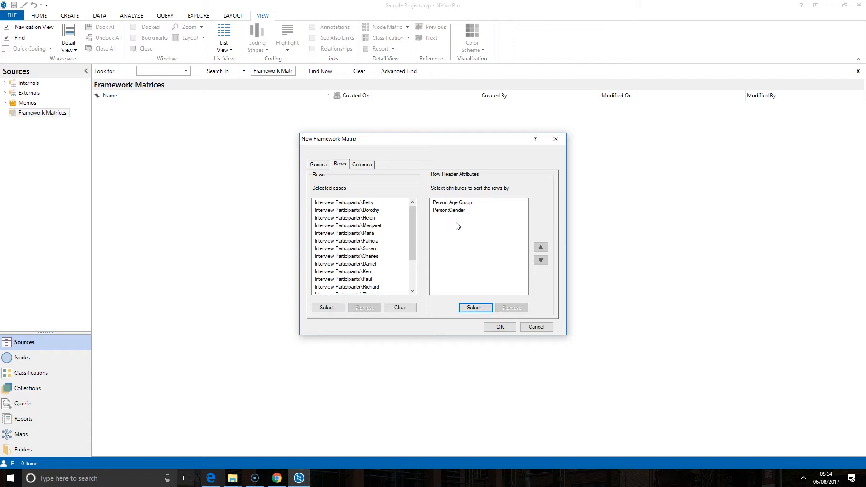
Step: Choose the Community change node as a theme node for the matrix columns
{"action": "left_click", "coordinate": [363, 164]}
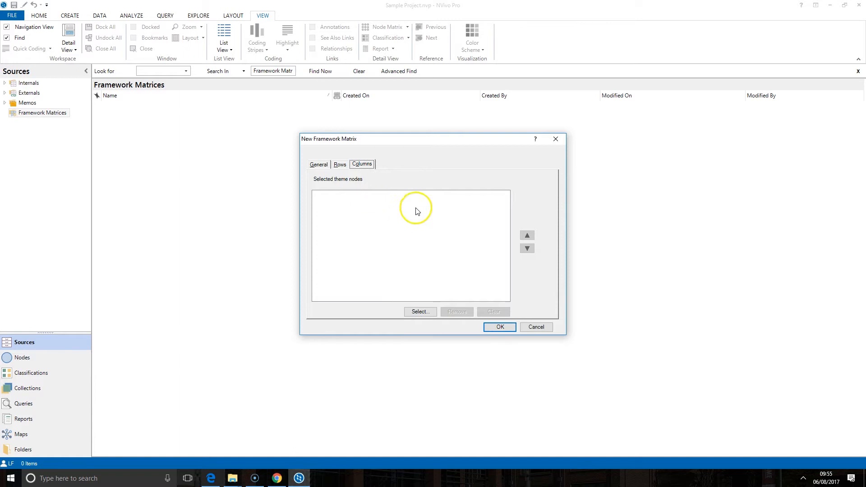
{"action": "left_click", "coordinate": [420, 312]}
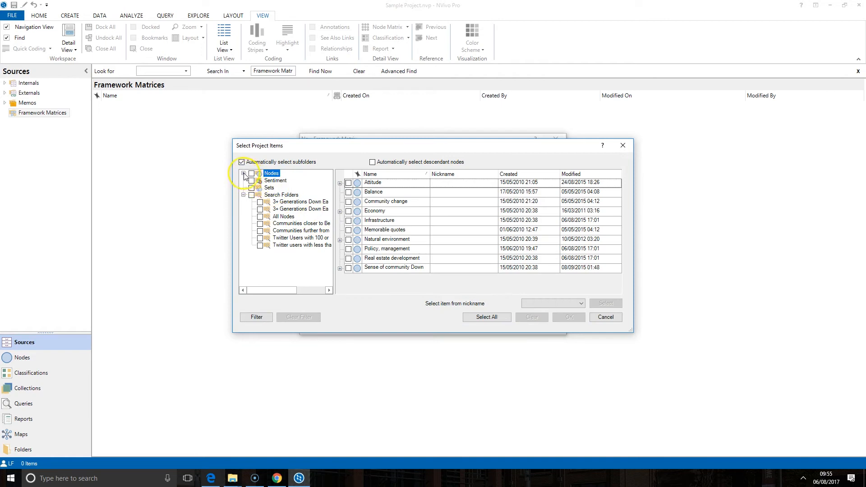
{"action": "left_click", "coordinate": [243, 173]}
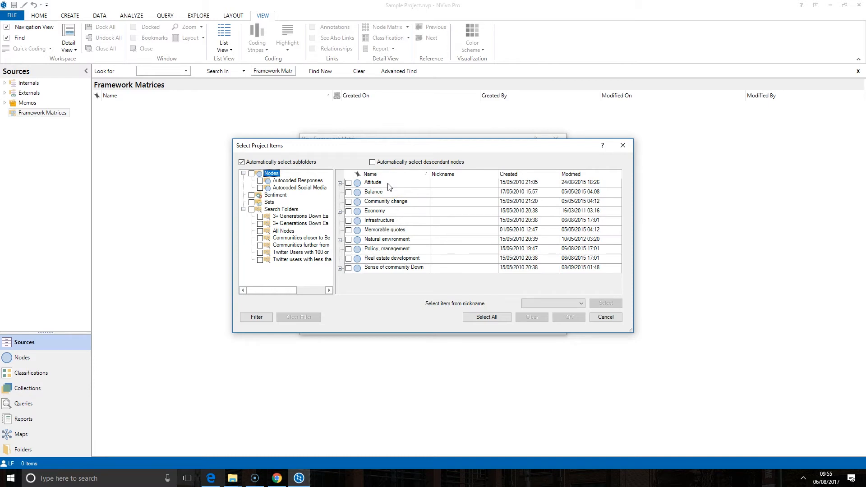
{"action": "left_click", "coordinate": [348, 202]}
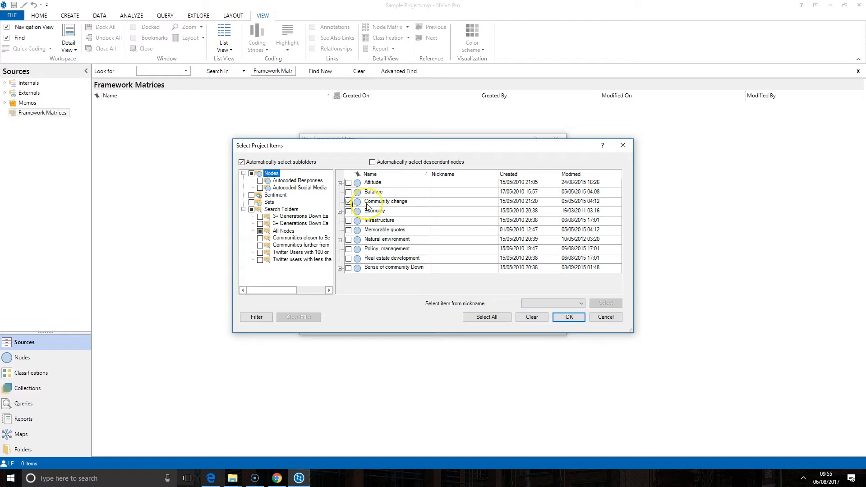
{"action": "left_click_drag", "start_coordinate": [384, 145], "coordinate": [377, 175]}
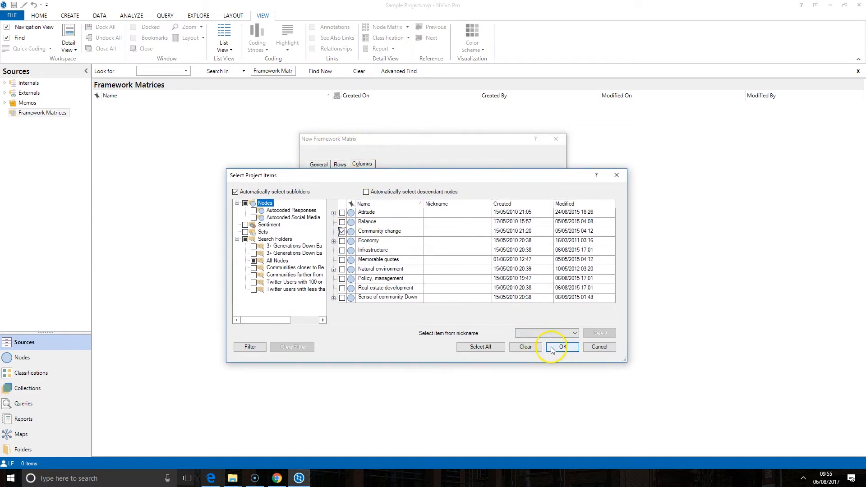
Step: Add the Local connection, Local identity and Local knowledge nodes under Sense of community Down East as columns and create the matrix
{"action": "left_click", "coordinate": [334, 298]}
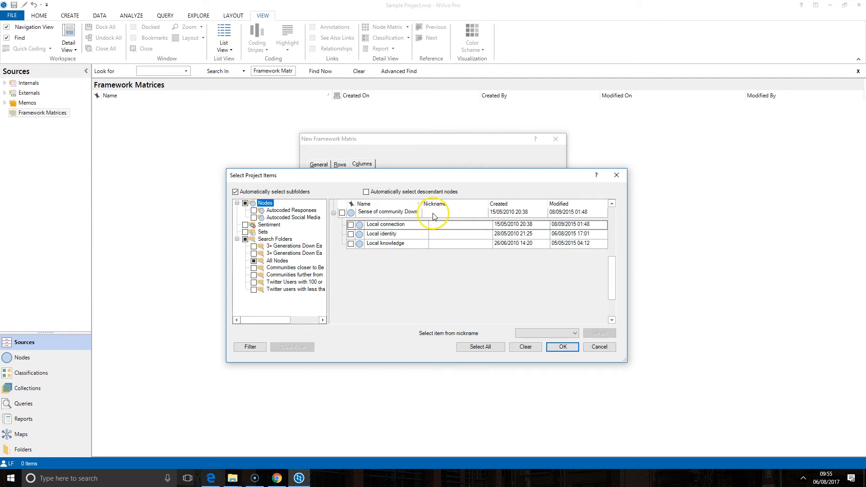
{"action": "left_click", "coordinate": [351, 225]}
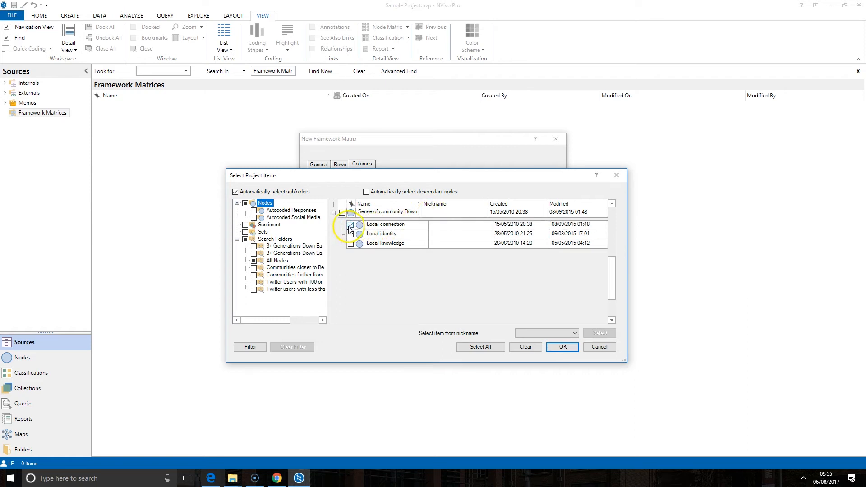
{"action": "left_click", "coordinate": [350, 234]}
{"action": "left_click", "coordinate": [350, 243]}
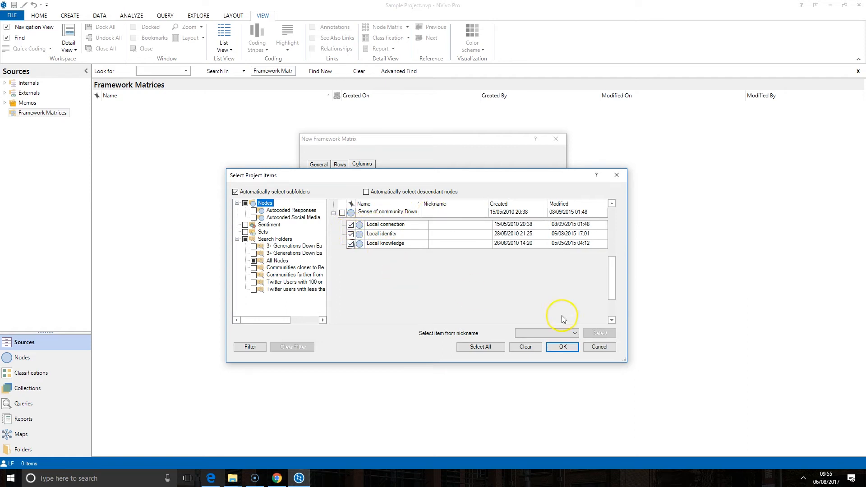
{"action": "left_click", "coordinate": [563, 346]}
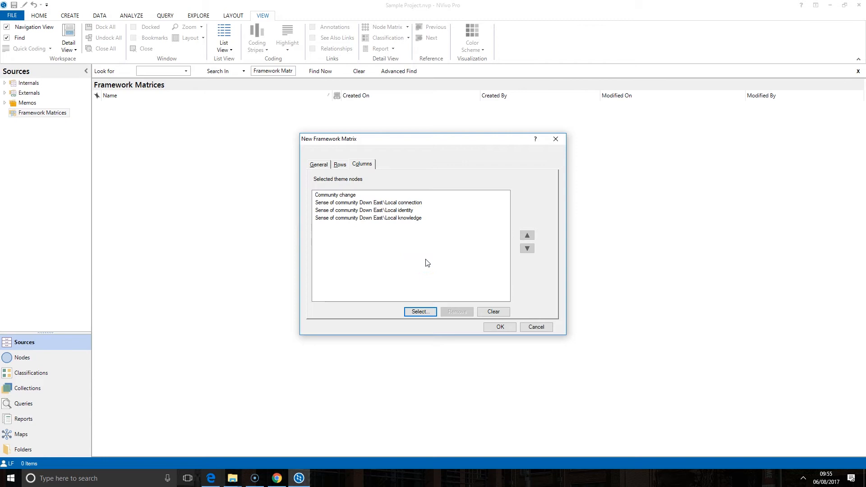
{"action": "left_click", "coordinate": [506, 331]}
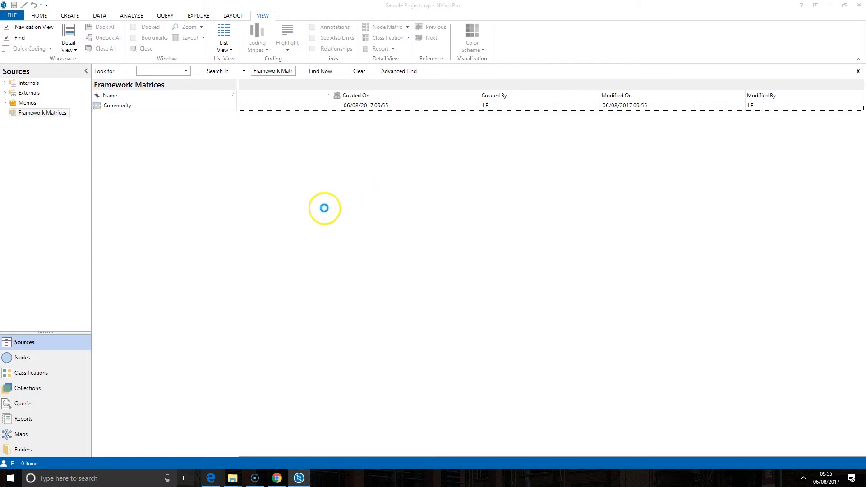
Step: Open the Community framework matrix and look over its case rows and theme columns
{"action": "double_click", "coordinate": [108, 106]}
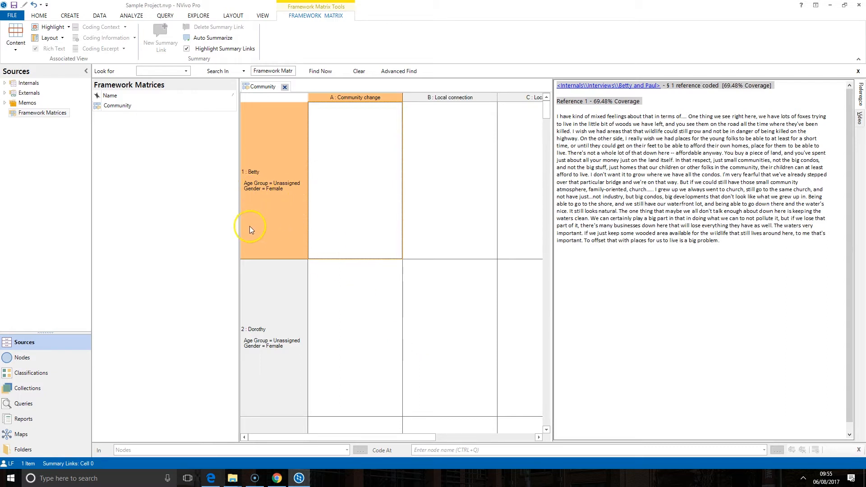
{"action": "scroll", "coordinate": [281, 328], "scroll_direction": "down", "scroll_amount": 4}
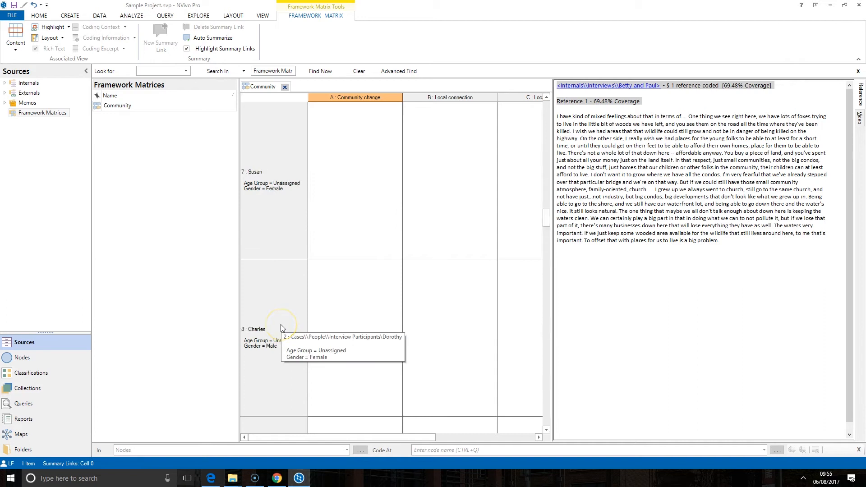
{"action": "scroll", "coordinate": [280, 328], "scroll_direction": "up", "scroll_amount": 4}
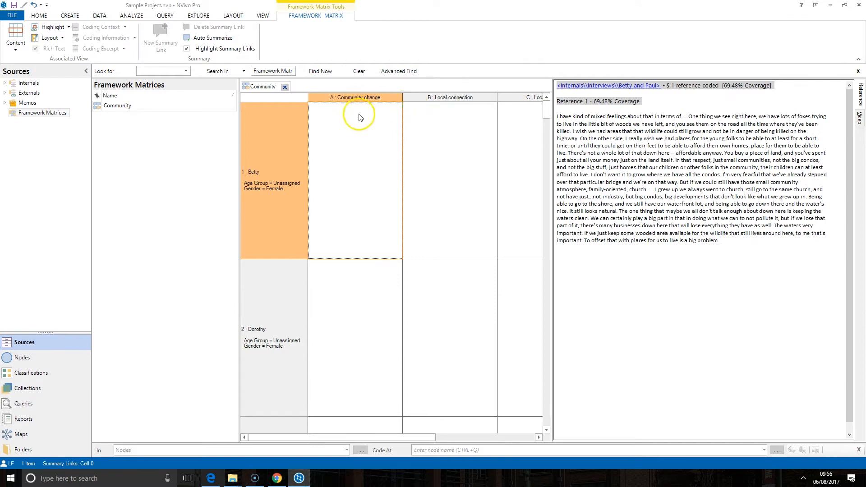
{"action": "left_click_drag", "start_coordinate": [392, 435], "coordinate": [247, 421]}
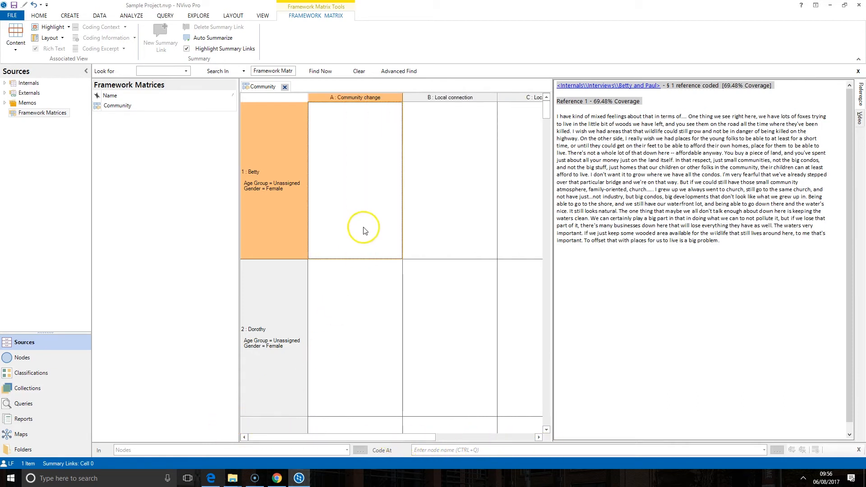
Step: Select the Community change cell of the second case and read through its coded interview references
{"action": "left_click", "coordinate": [293, 310]}
{"action": "left_click", "coordinate": [344, 298]}
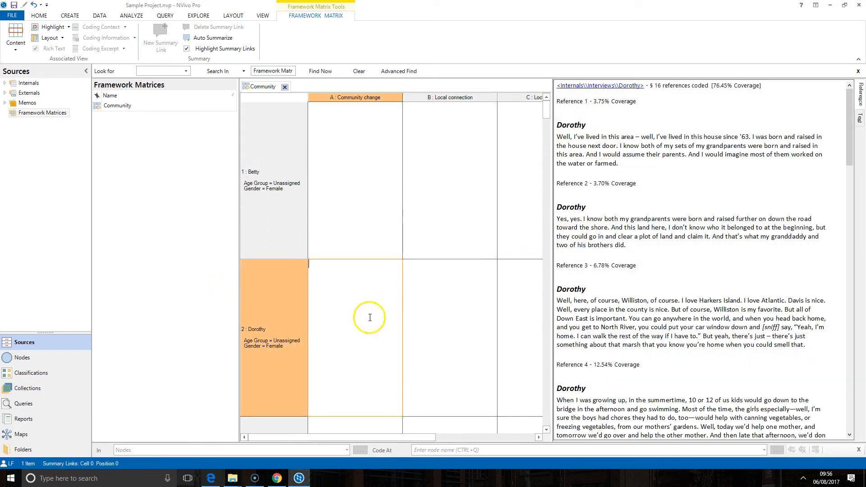
{"action": "scroll", "coordinate": [720, 138], "scroll_direction": "down", "scroll_amount": 15}
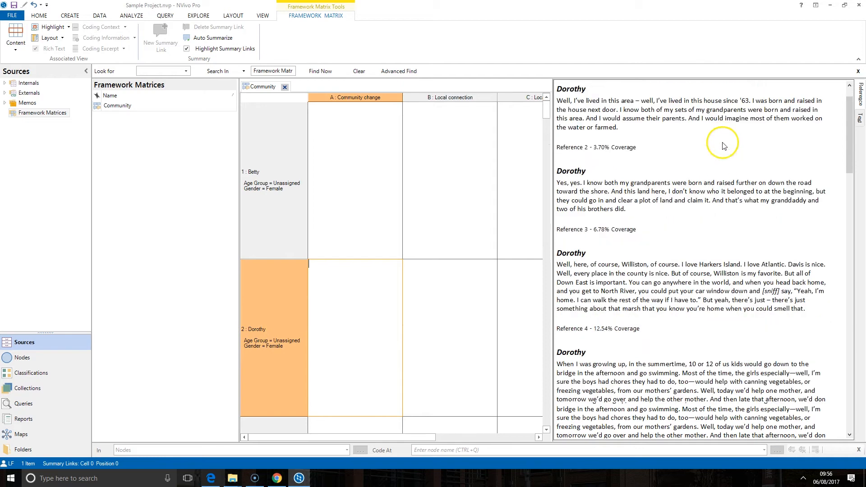
{"action": "scroll", "coordinate": [725, 198], "scroll_direction": "down", "scroll_amount": 3}
{"action": "scroll", "coordinate": [725, 198], "scroll_direction": "up", "scroll_amount": 12}
{"action": "scroll", "coordinate": [342, 273], "scroll_direction": "down", "scroll_amount": 9}
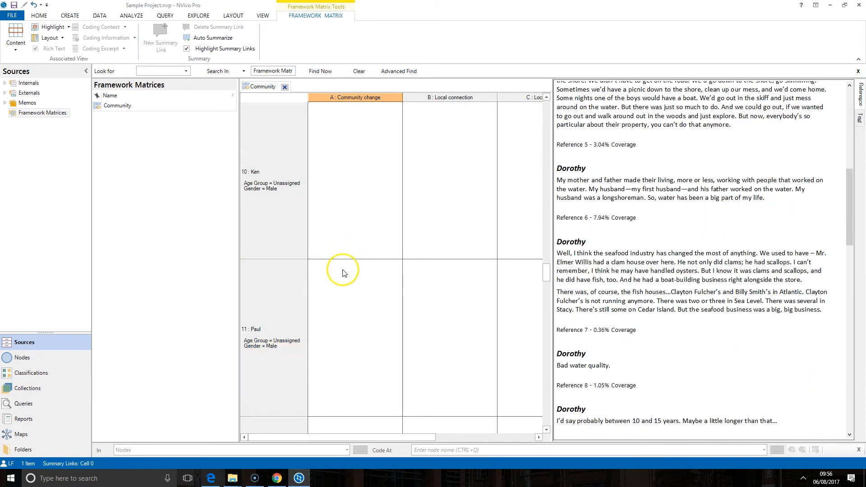
Step: Examine the coded content shown for the Community change cells of cases 10 and 11
{"action": "left_click", "coordinate": [333, 290]}
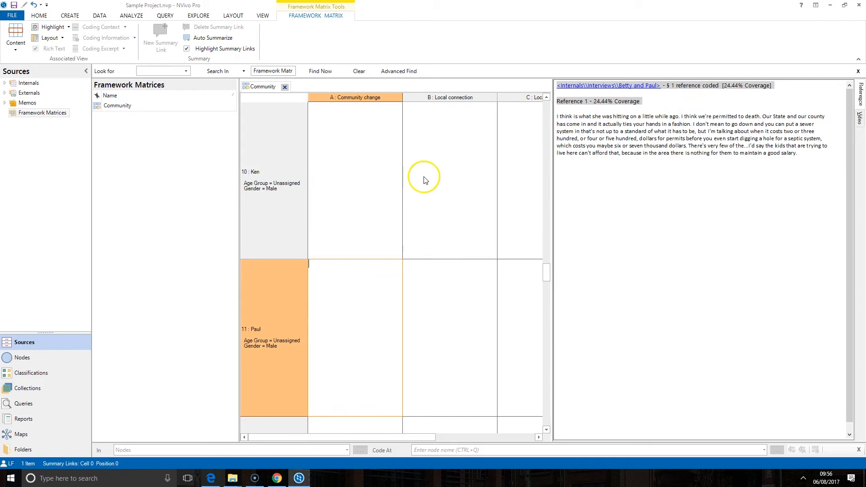
{"action": "left_click", "coordinate": [344, 164]}
{"action": "left_click", "coordinate": [688, 84]}
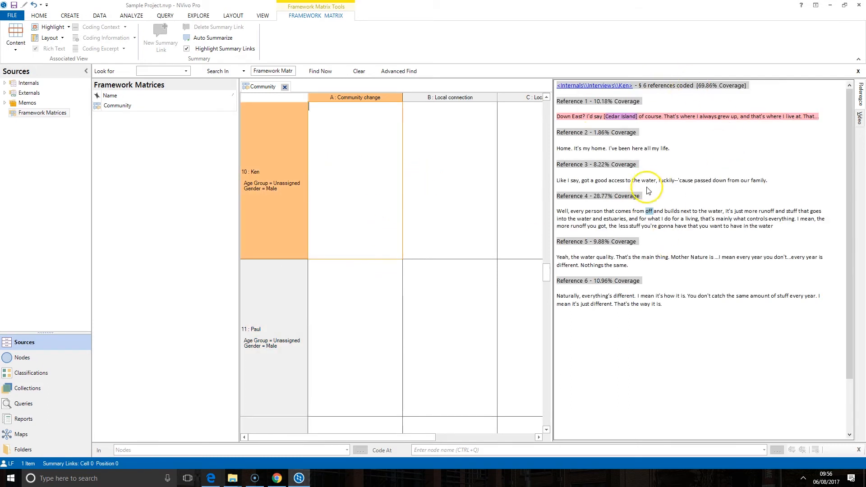
{"action": "left_click", "coordinate": [388, 293]}
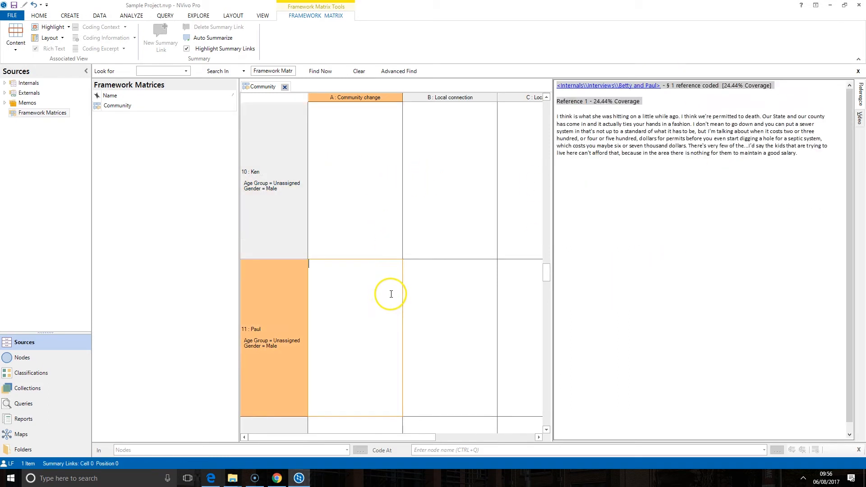
{"action": "left_click_drag", "start_coordinate": [546, 279], "coordinate": [548, 317]}
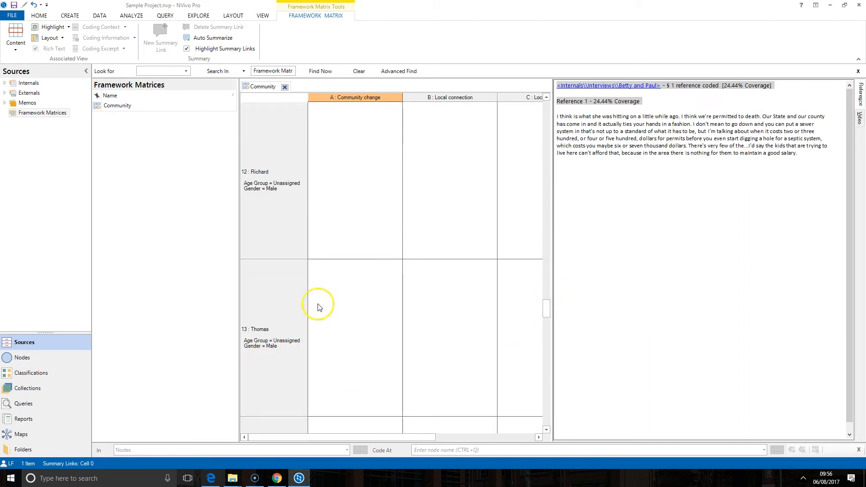
Step: Review the coded interview content behind the Community change cells of cases 13, 1, 2 and 5
{"action": "left_click", "coordinate": [332, 304]}
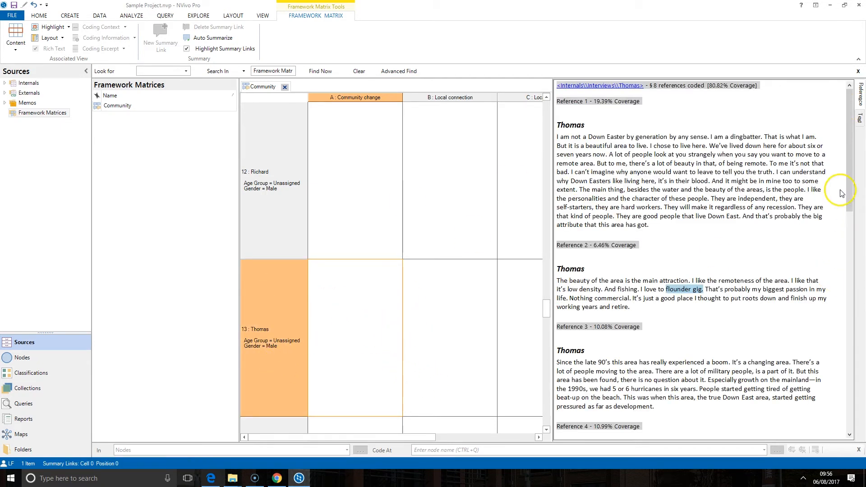
{"action": "left_click_drag", "start_coordinate": [849, 173], "coordinate": [849, 324]}
{"action": "left_click", "coordinate": [456, 181]}
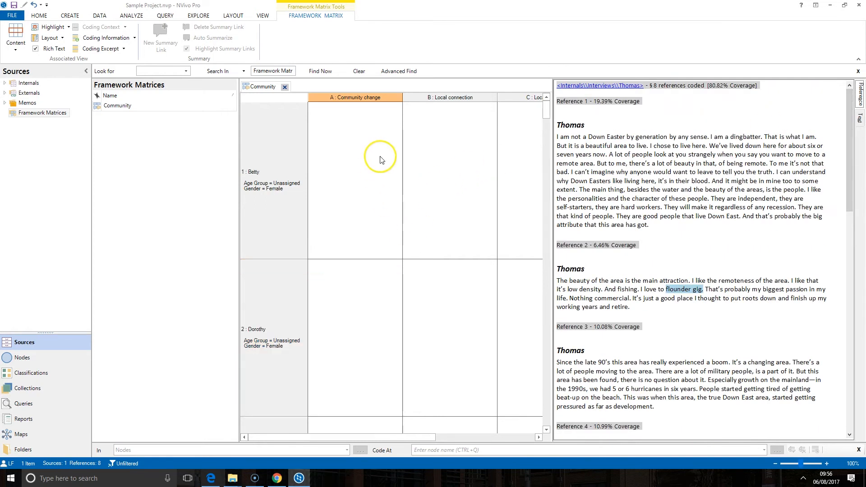
{"action": "left_click", "coordinate": [366, 151]}
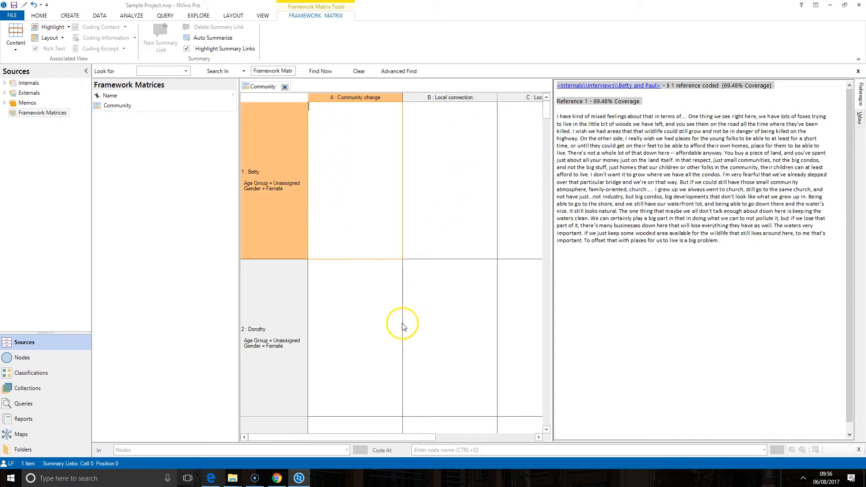
{"action": "left_click", "coordinate": [372, 305]}
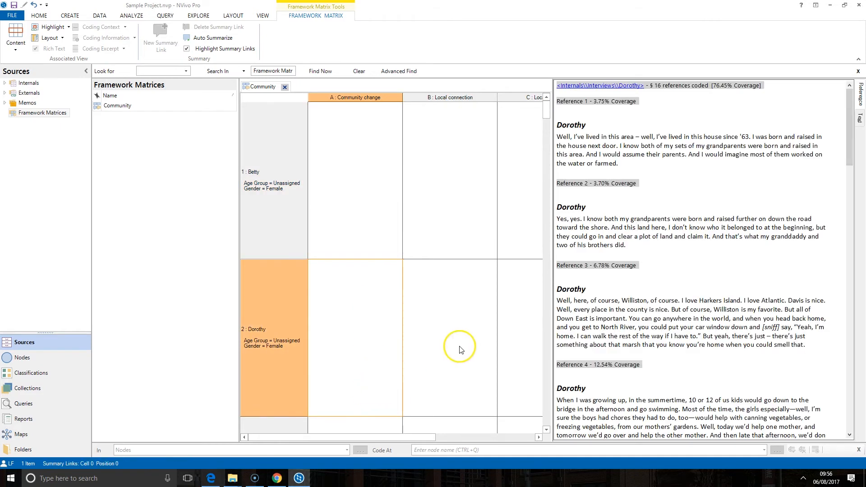
{"action": "scroll", "coordinate": [369, 389], "scroll_direction": "down", "scroll_amount": 3}
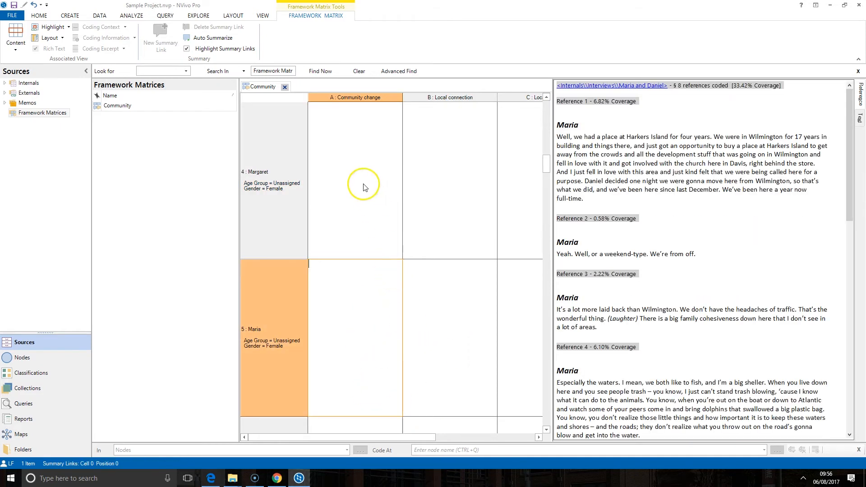
{"action": "scroll", "coordinate": [353, 178], "scroll_direction": "up", "scroll_amount": 3}
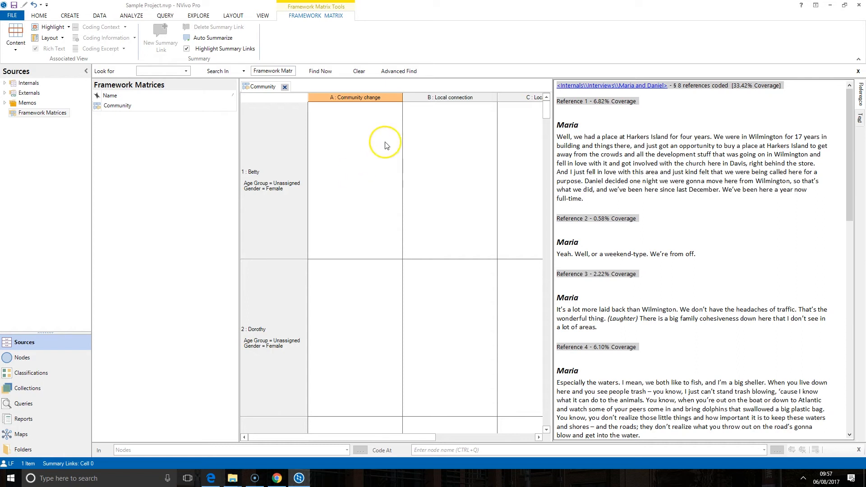
Step: Auto summarize the Community framework matrix so its cells fill with the coded content, and dismiss the completion notice
{"action": "left_click", "coordinate": [339, 174]}
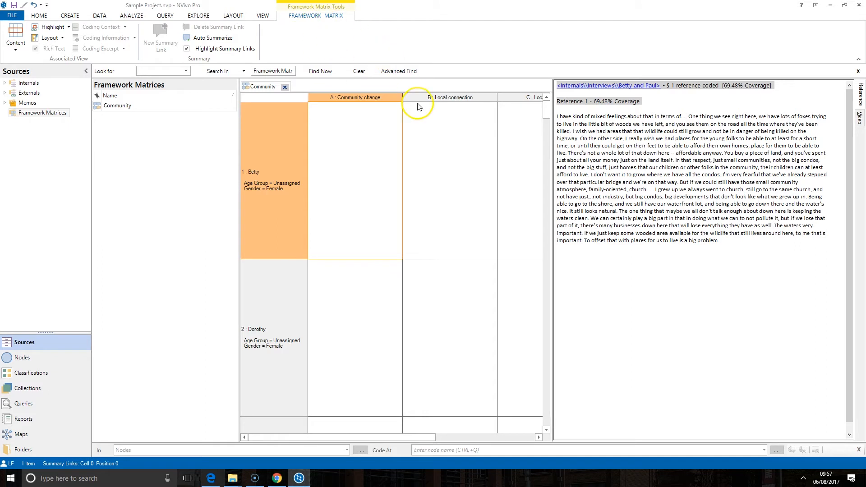
{"action": "left_click", "coordinate": [439, 174]}
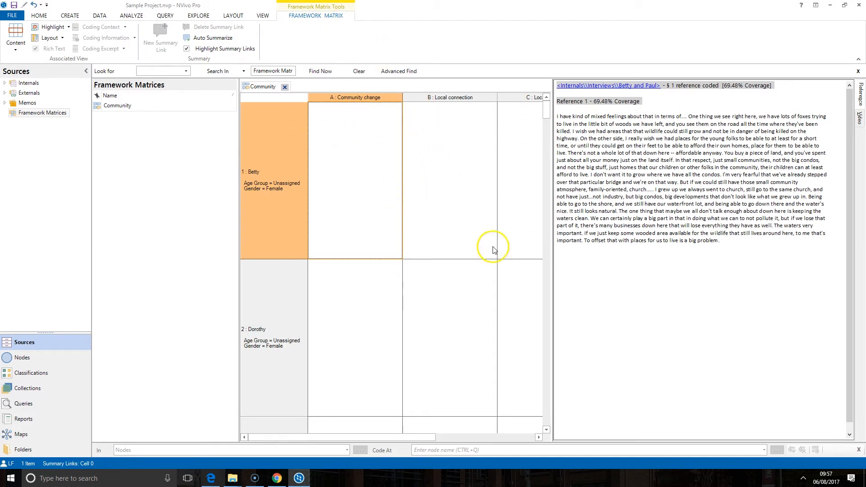
{"action": "left_click", "coordinate": [210, 38]}
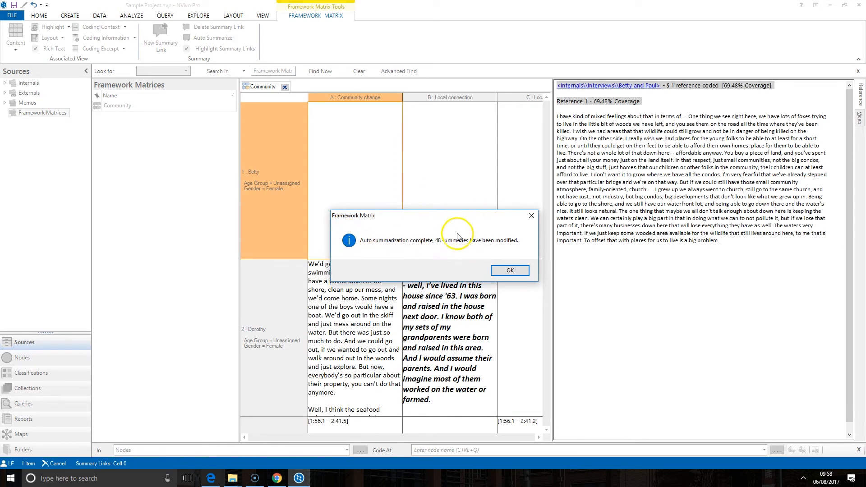
{"action": "left_click", "coordinate": [510, 270]}
Step: Reduce the height of the first case's empty row so more of the rows below fit
{"action": "left_click_drag", "start_coordinate": [374, 438], "coordinate": [290, 423]}
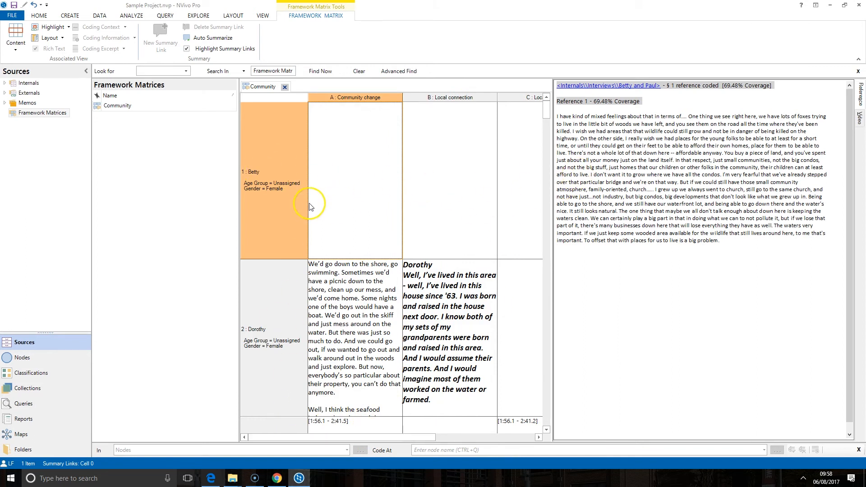
{"action": "left_click_drag", "start_coordinate": [340, 440], "coordinate": [214, 409]}
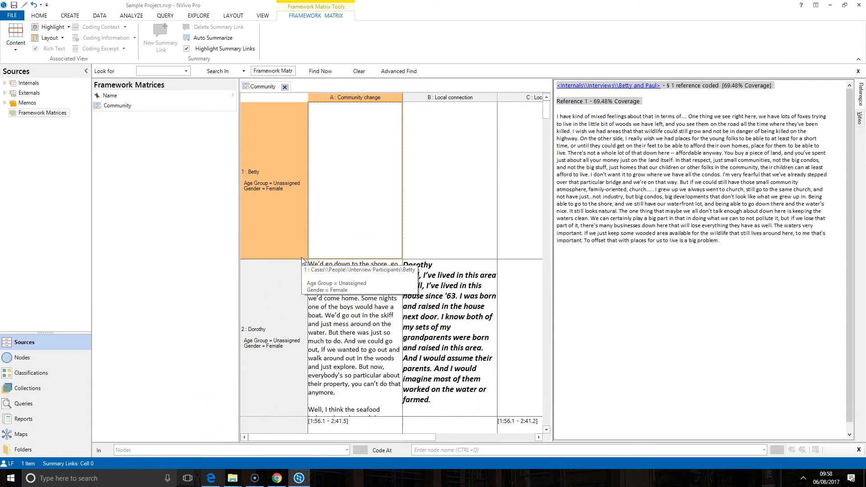
{"action": "left_click", "coordinate": [371, 165]}
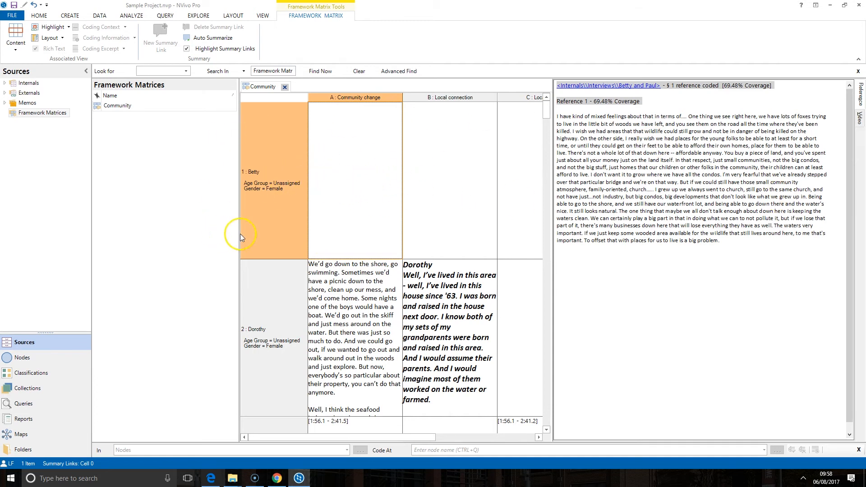
{"action": "left_click_drag", "start_coordinate": [274, 259], "coordinate": [287, 145]}
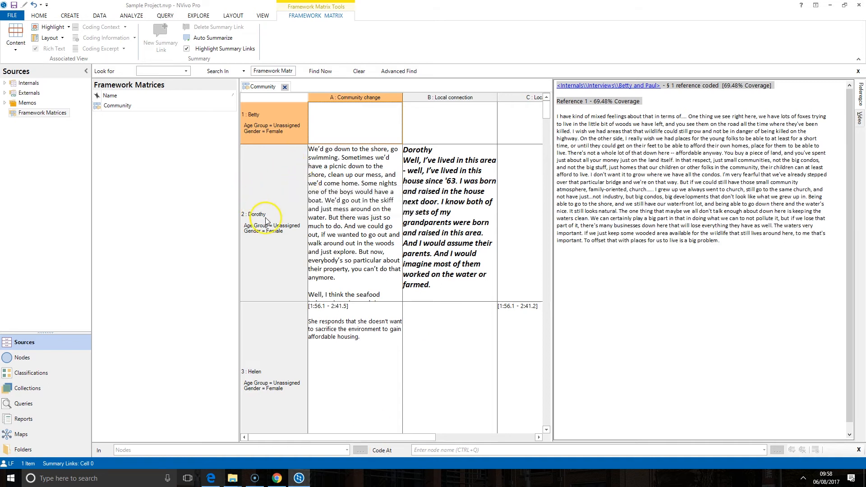
Step: Read the second case's auto-generated summaries under Community change, Local connection and Local knowledge
{"action": "left_click", "coordinate": [303, 218]}
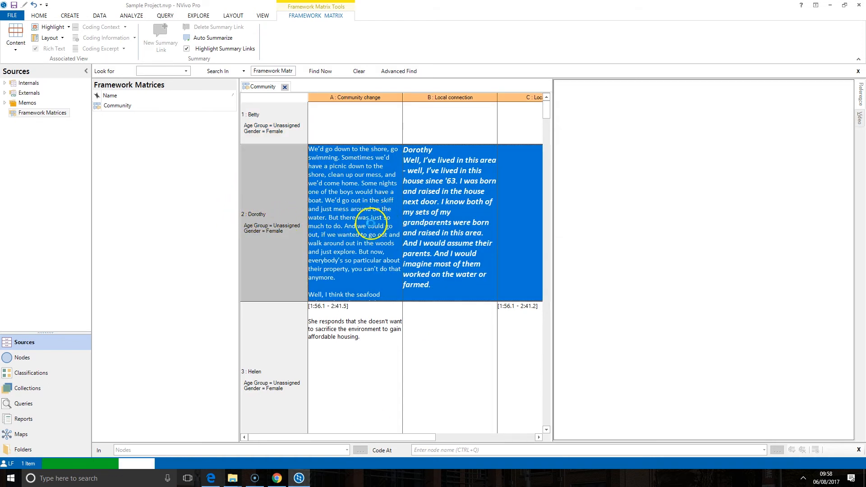
{"action": "left_click", "coordinate": [367, 219]}
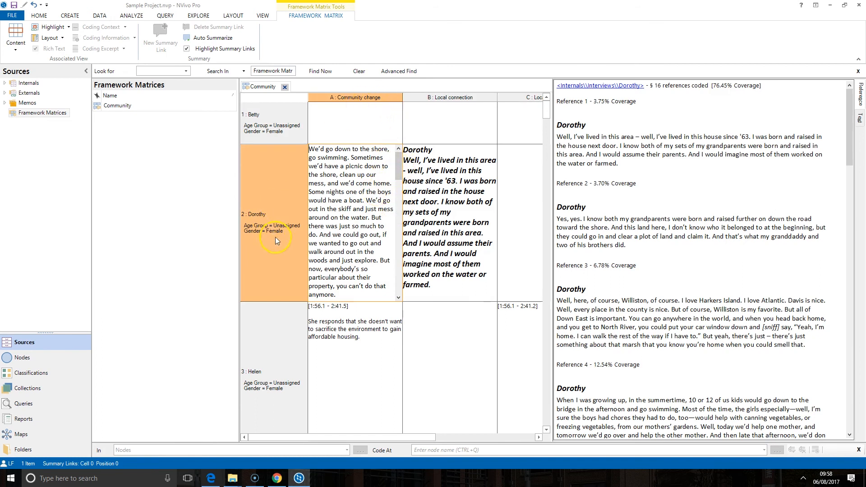
{"action": "mouse_move", "coordinate": [399, 160]}
{"action": "left_mouse_down"}
{"action": "mouse_move", "coordinate": [403, 266]}
{"action": "mouse_move", "coordinate": [400, 176]}
{"action": "left_mouse_up"}
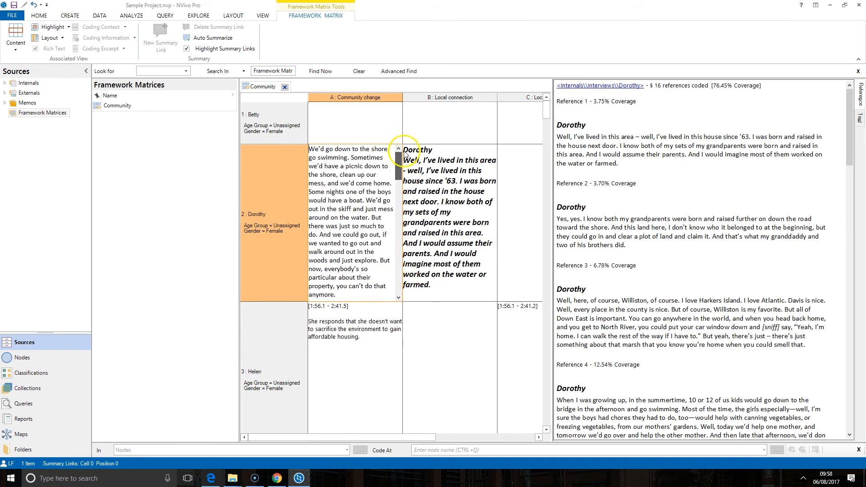
{"action": "left_click", "coordinate": [441, 192]}
{"action": "mouse_move", "coordinate": [493, 171]}
{"action": "left_mouse_down"}
{"action": "mouse_move", "coordinate": [491, 277]}
{"action": "mouse_move", "coordinate": [494, 173]}
{"action": "left_mouse_up"}
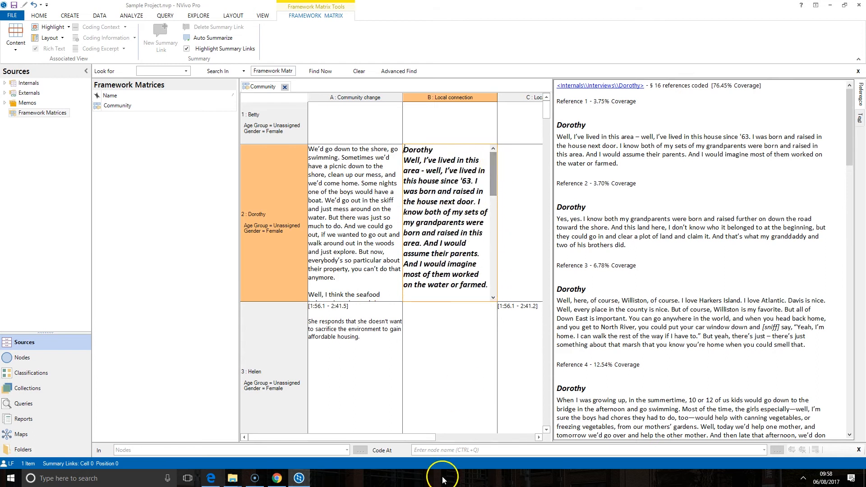
{"action": "left_click_drag", "start_coordinate": [399, 438], "coordinate": [500, 437]}
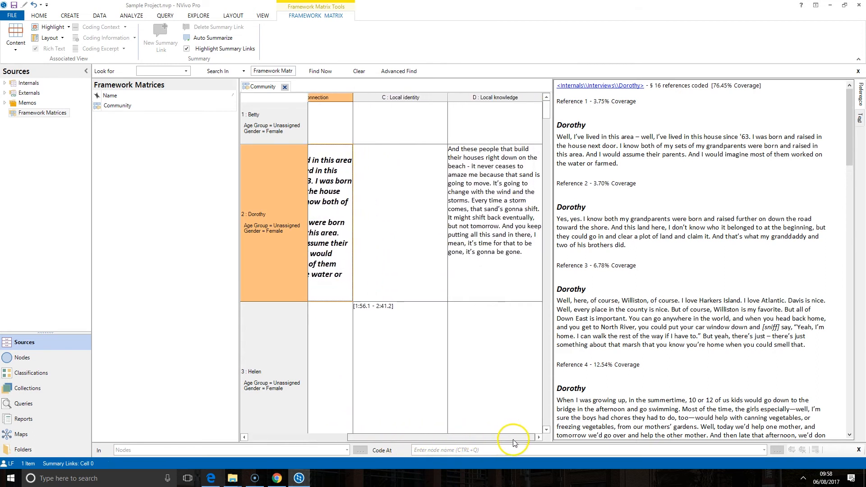
{"action": "left_click", "coordinate": [513, 188]}
{"action": "left_click", "coordinate": [511, 190]}
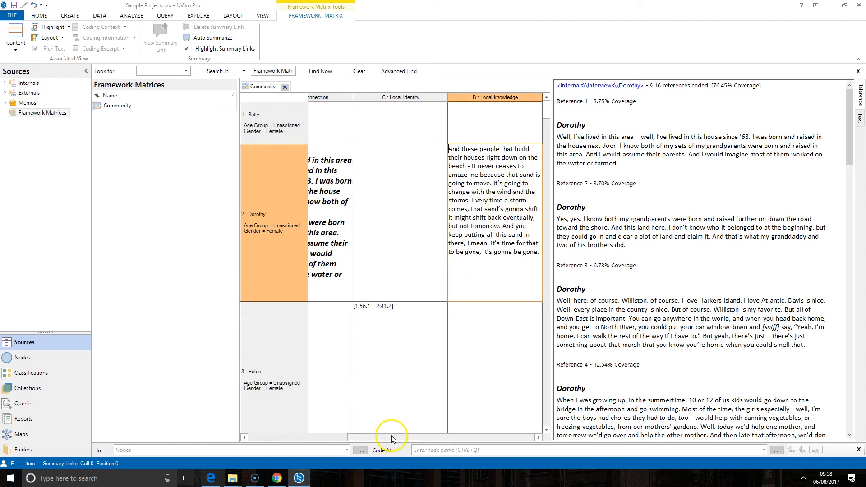
{"action": "left_click_drag", "start_coordinate": [386, 437], "coordinate": [287, 436]}
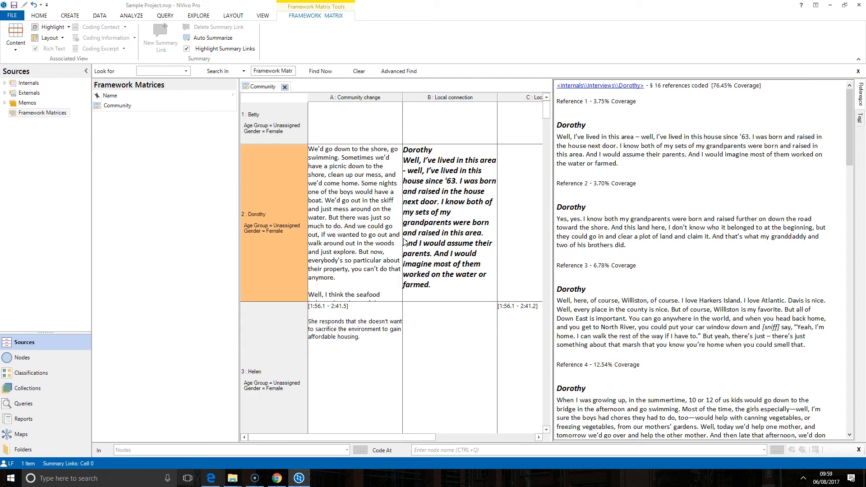
Step: Export the framework matrix to the Desktop as the MS Excel file Community.xlsx
{"action": "right_click", "coordinate": [280, 169]}
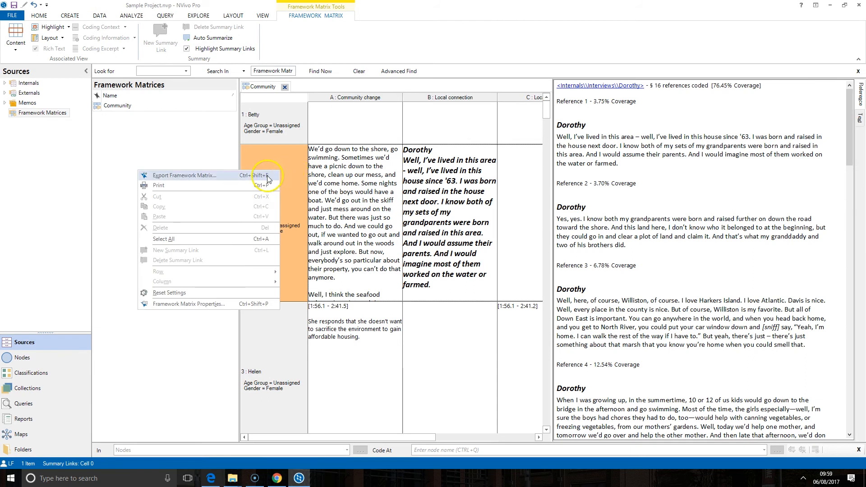
{"action": "left_click", "coordinate": [267, 176]}
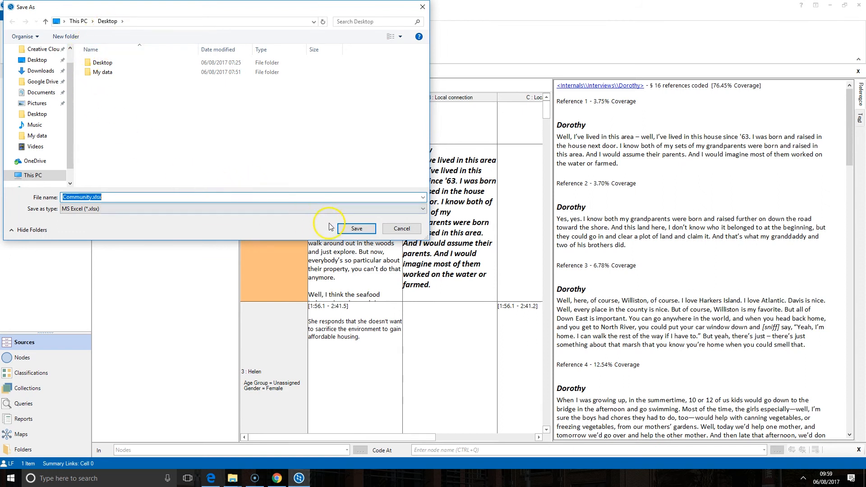
{"action": "left_click", "coordinate": [355, 228]}
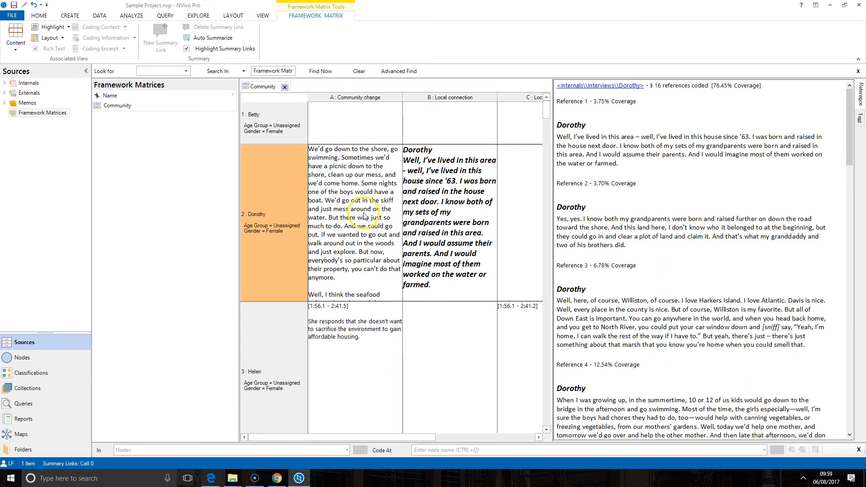
Step: Minimize the open windows to reach the desktop and open the exported Community workbook in Excel
{"action": "left_click", "coordinate": [830, 5]}
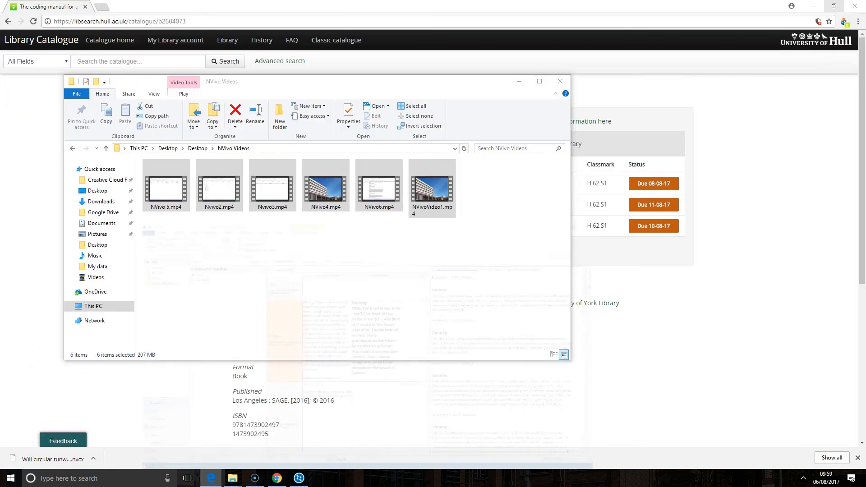
{"action": "left_click", "coordinate": [808, 2]}
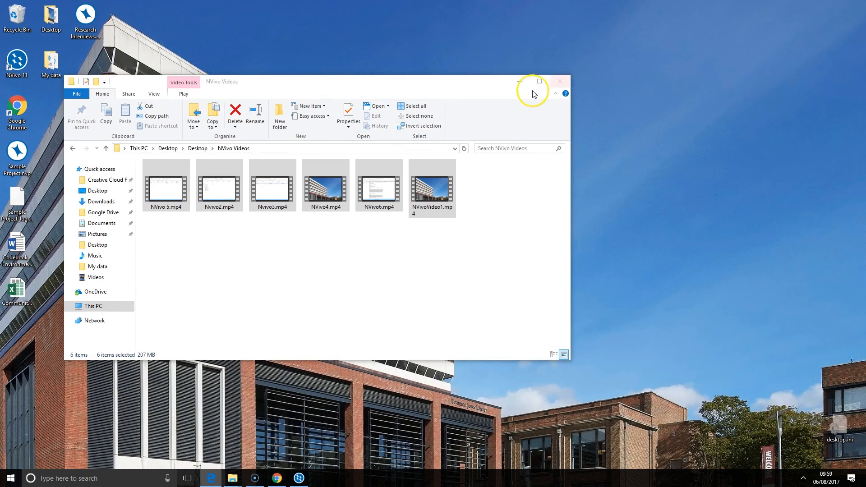
{"action": "left_click", "coordinate": [528, 85]}
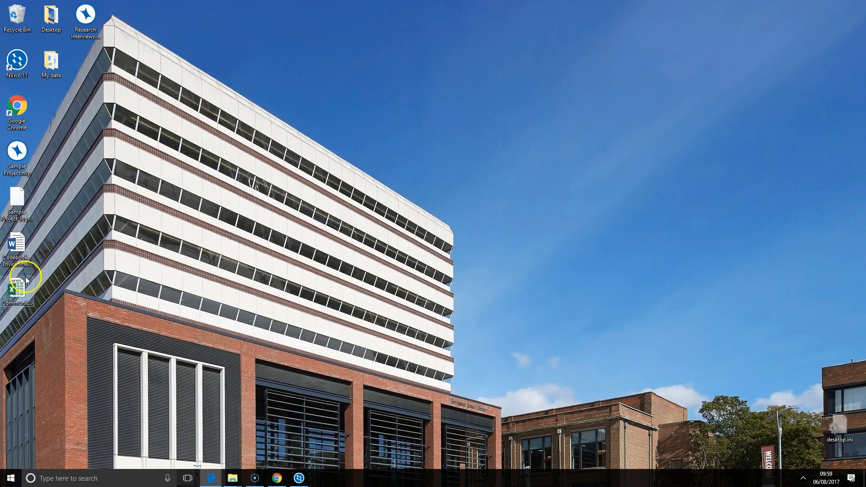
{"action": "double_click", "coordinate": [28, 300]}
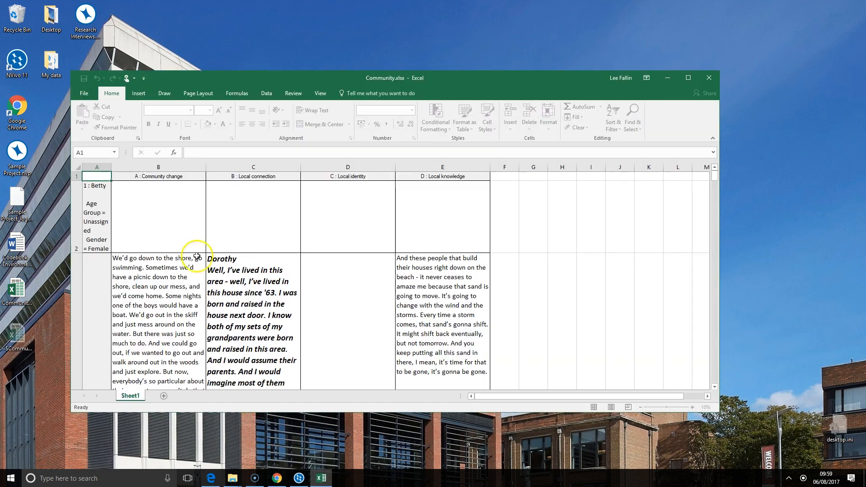
Step: Maximize the workbook window and widen theme columns B to E together to more than double their width
{"action": "left_click", "coordinate": [686, 78]}
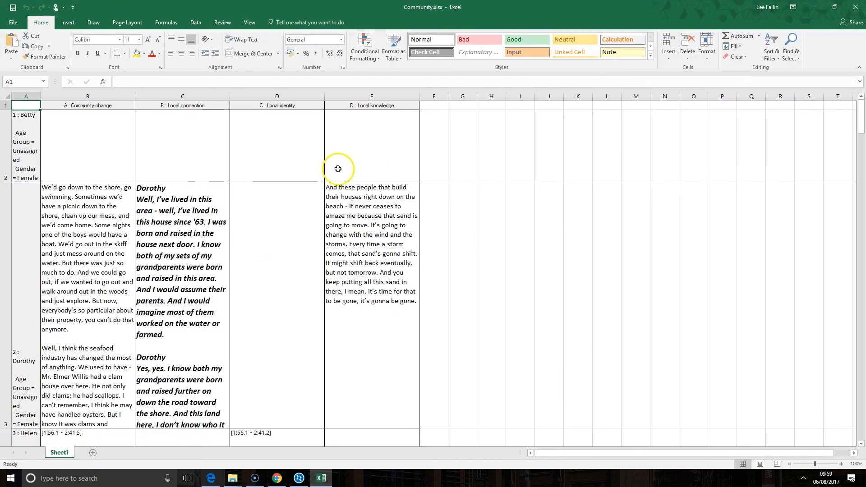
{"action": "left_click_drag", "start_coordinate": [73, 96], "coordinate": [393, 93]}
{"action": "left_click", "coordinate": [450, 153]}
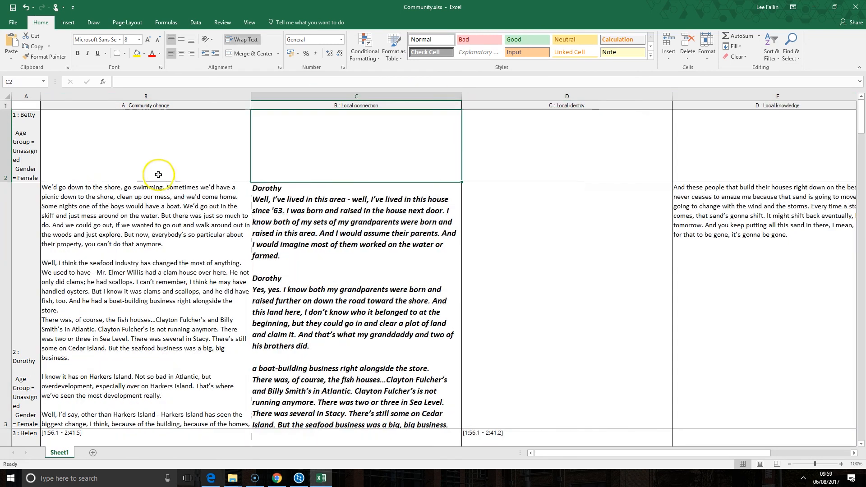
Step: Look through the exported case rows, checking the Community change and Local connection summaries of case 4
{"action": "scroll", "coordinate": [162, 174], "scroll_direction": "down", "scroll_amount": 4}
{"action": "scroll", "coordinate": [216, 213], "scroll_direction": "up", "scroll_amount": 10}
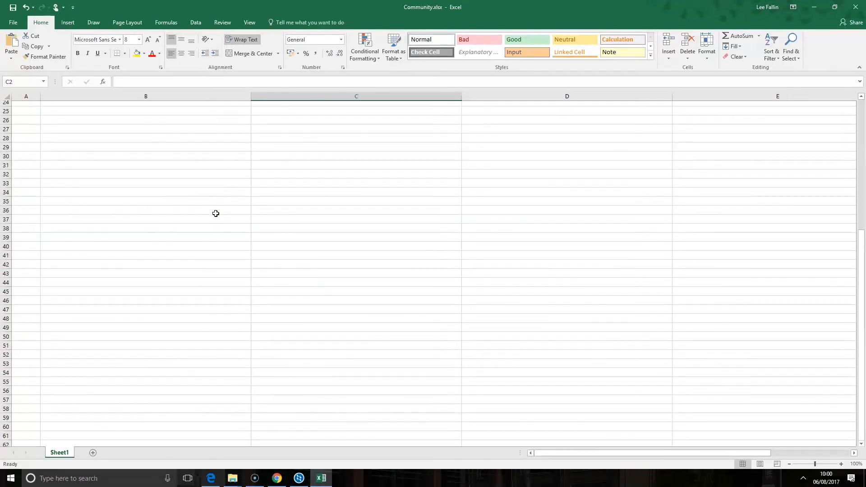
{"action": "scroll", "coordinate": [216, 213], "scroll_direction": "up", "scroll_amount": 5}
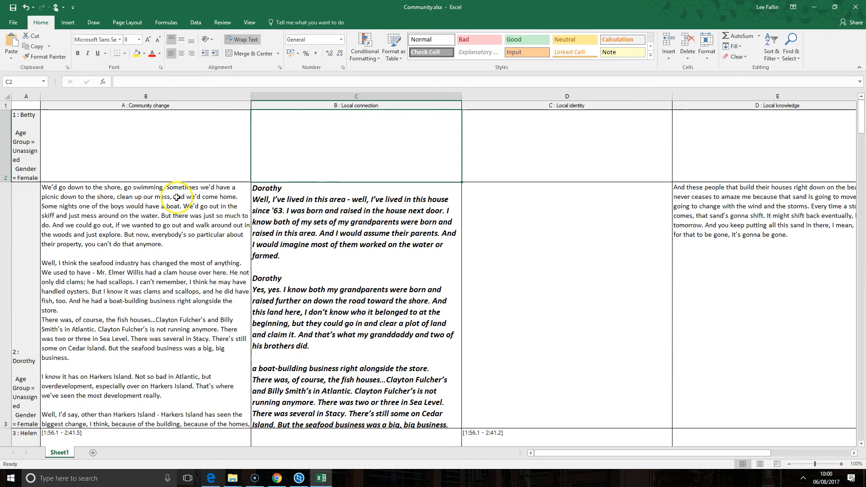
{"action": "scroll", "coordinate": [175, 194], "scroll_direction": "down", "scroll_amount": 1}
{"action": "left_click", "coordinate": [130, 241]}
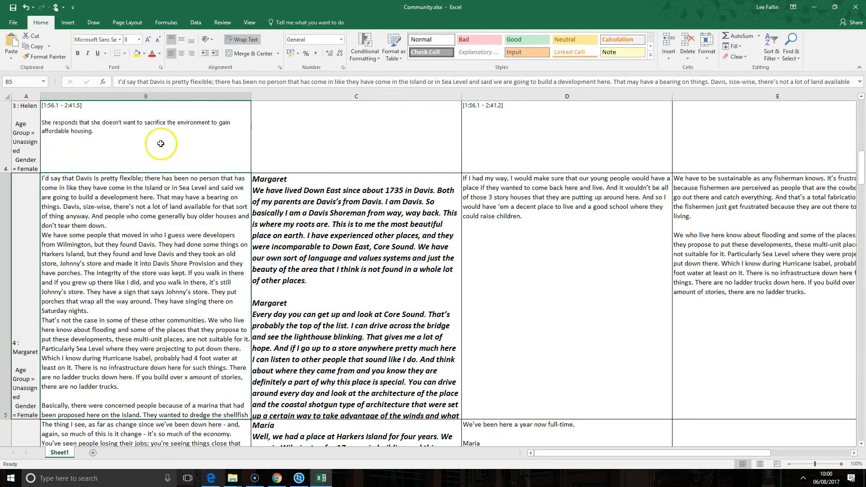
{"action": "left_click", "coordinate": [302, 256]}
{"action": "scroll", "coordinate": [192, 314], "scroll_direction": "up", "scroll_amount": 2}
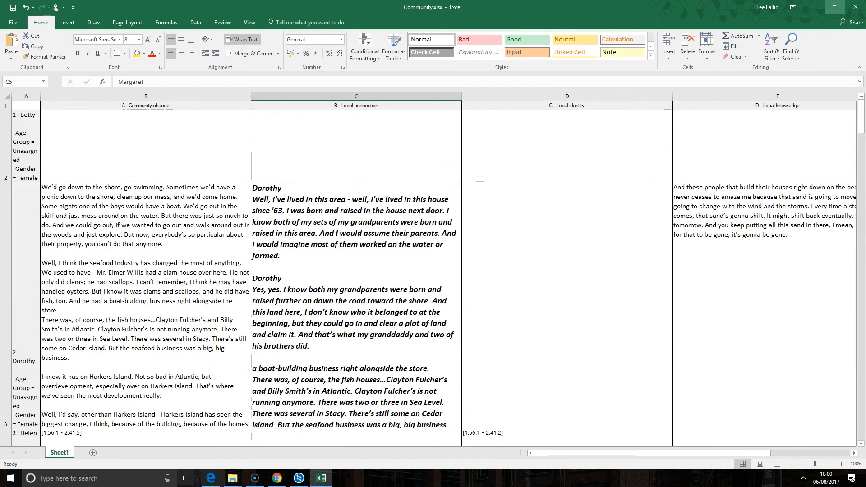
Step: Minimize the workbook, switch back to NVivo and close the Community framework matrix
{"action": "left_click", "coordinate": [814, 7]}
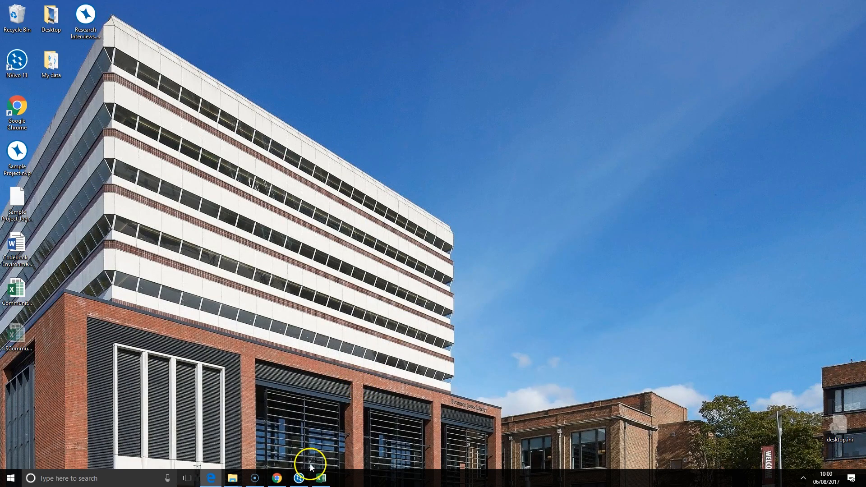
{"action": "left_click", "coordinate": [303, 467]}
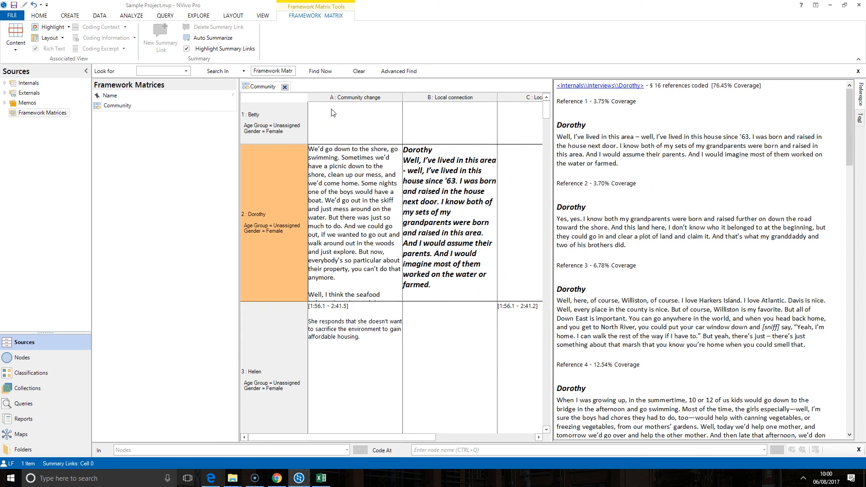
{"action": "left_click", "coordinate": [284, 87]}
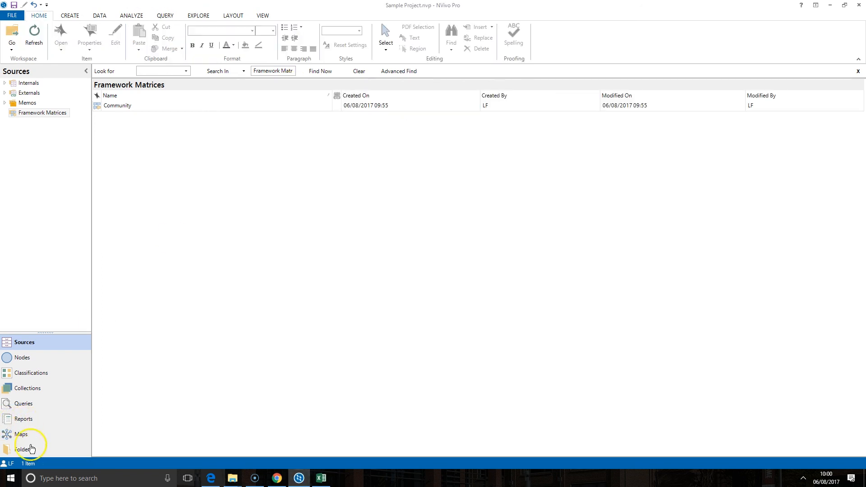